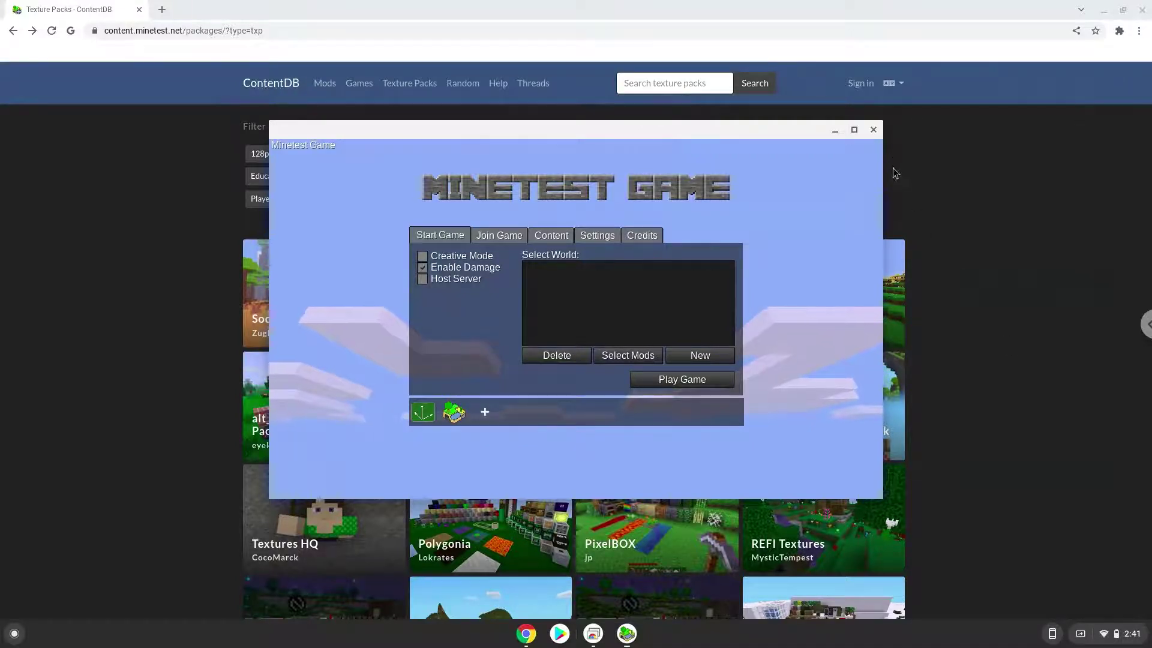
# Close Minetest, download the Soothing 32 pack from ContentDB and show the zip in Files.
pyautogui.click(873, 128)
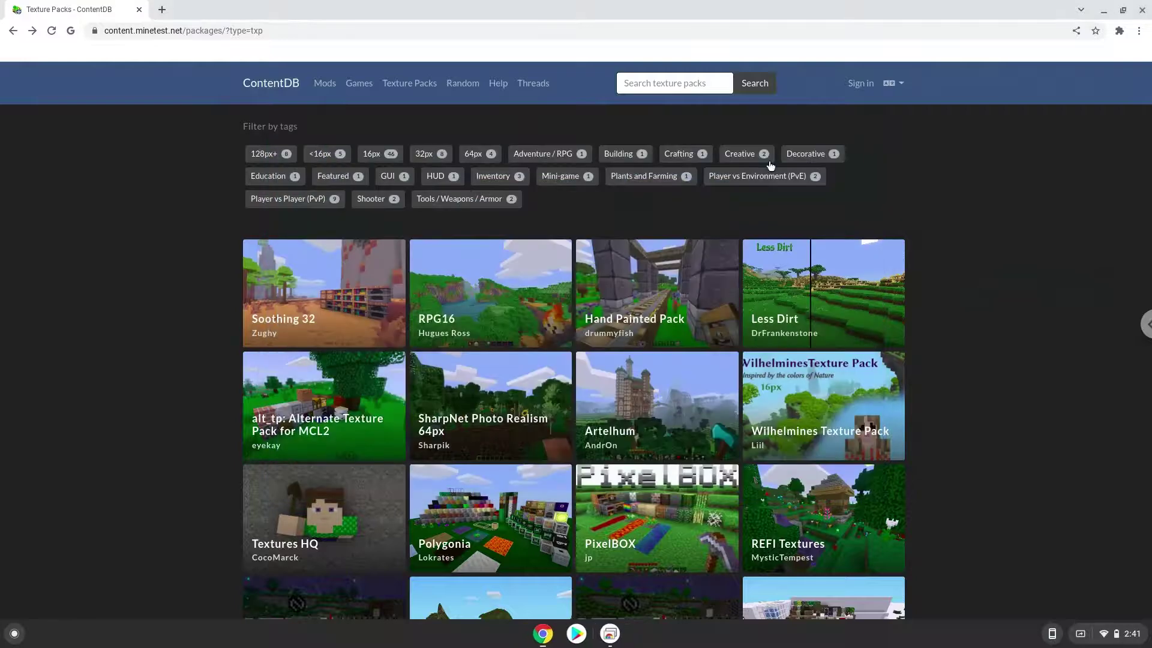
pyautogui.click(310, 304)
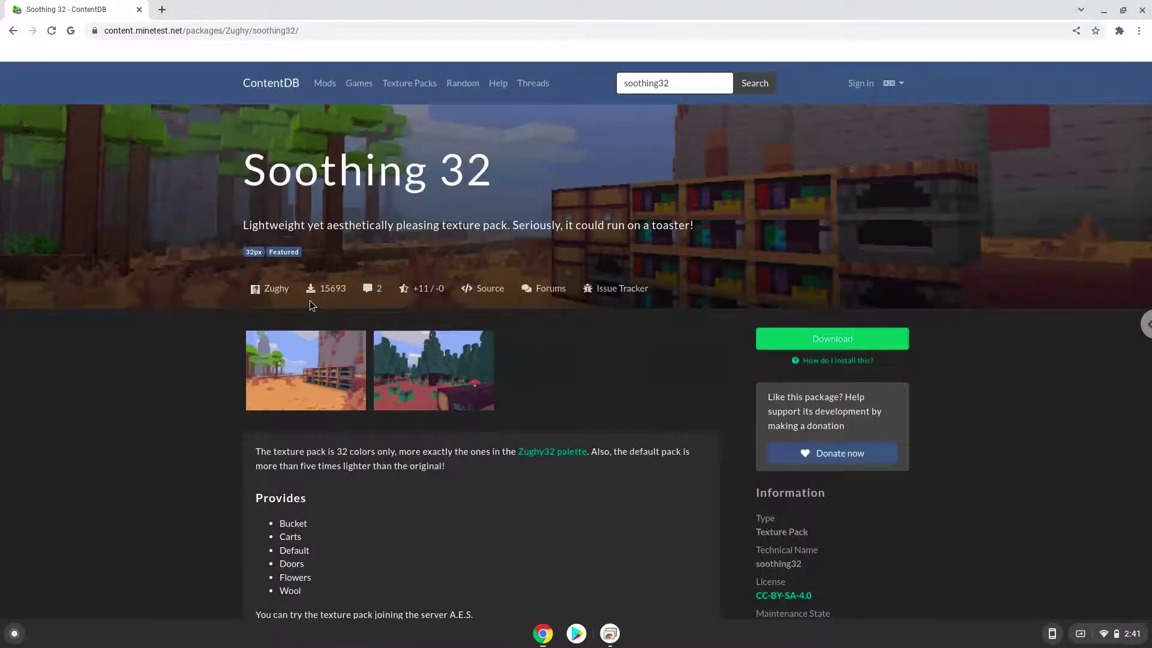
pyautogui.click(802, 340)
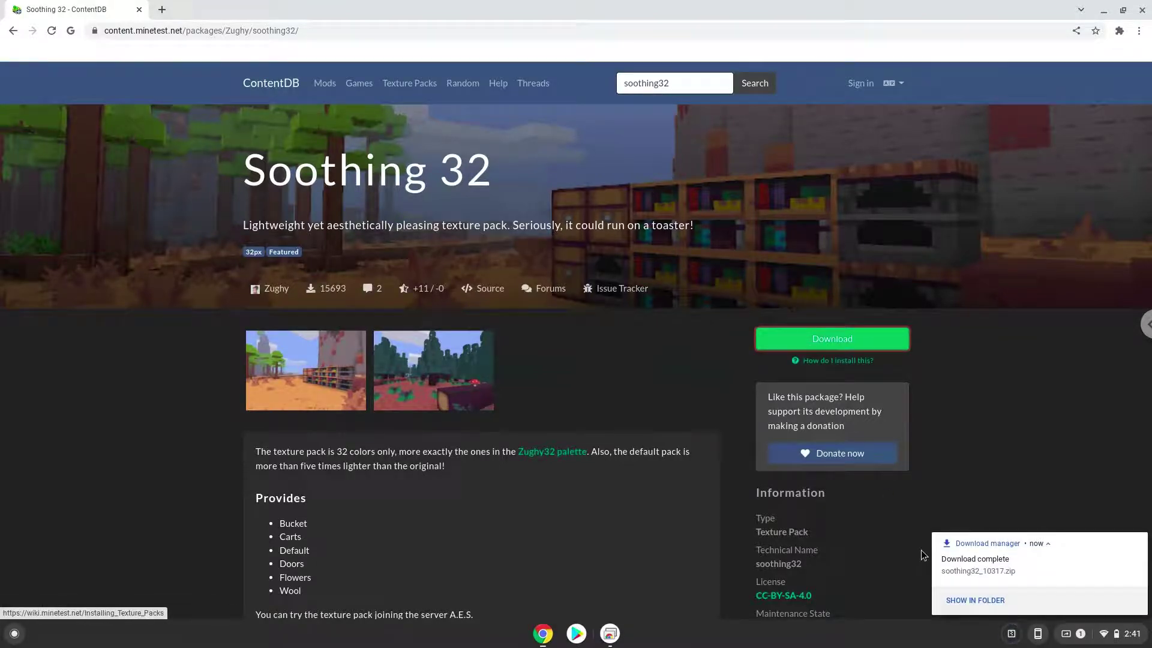
pyautogui.click(958, 600)
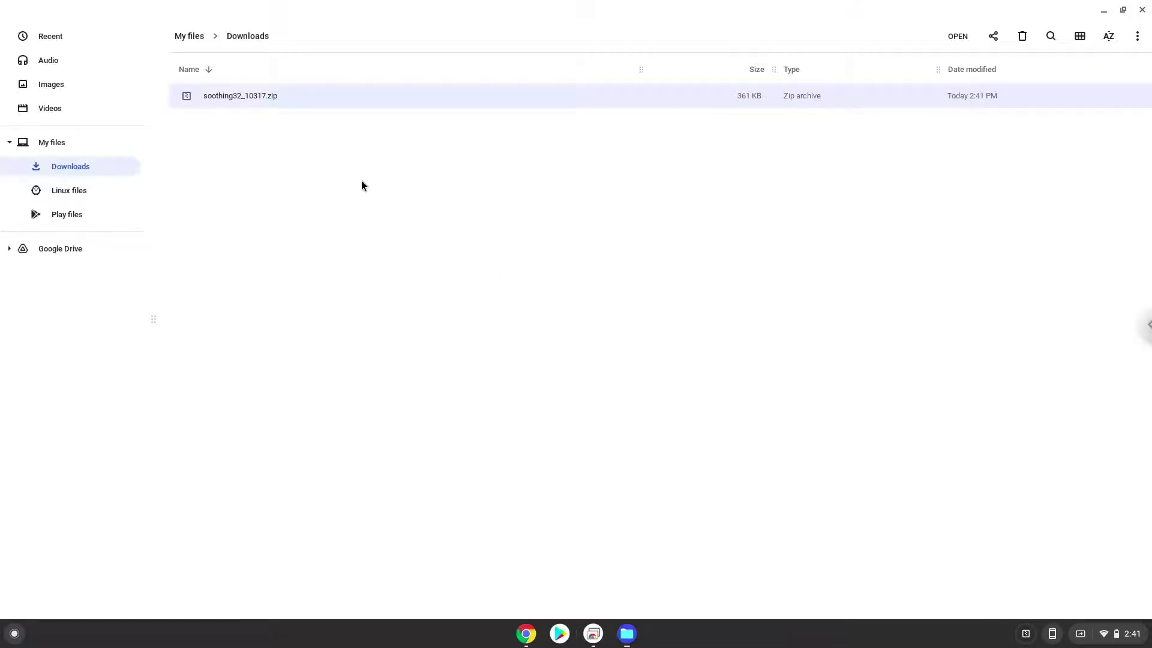
# Open soothing32_10317.zip and copy the soothing32 folder inside it.
pyautogui.doubleClick(254, 94)
pyautogui.rightClick(224, 96)
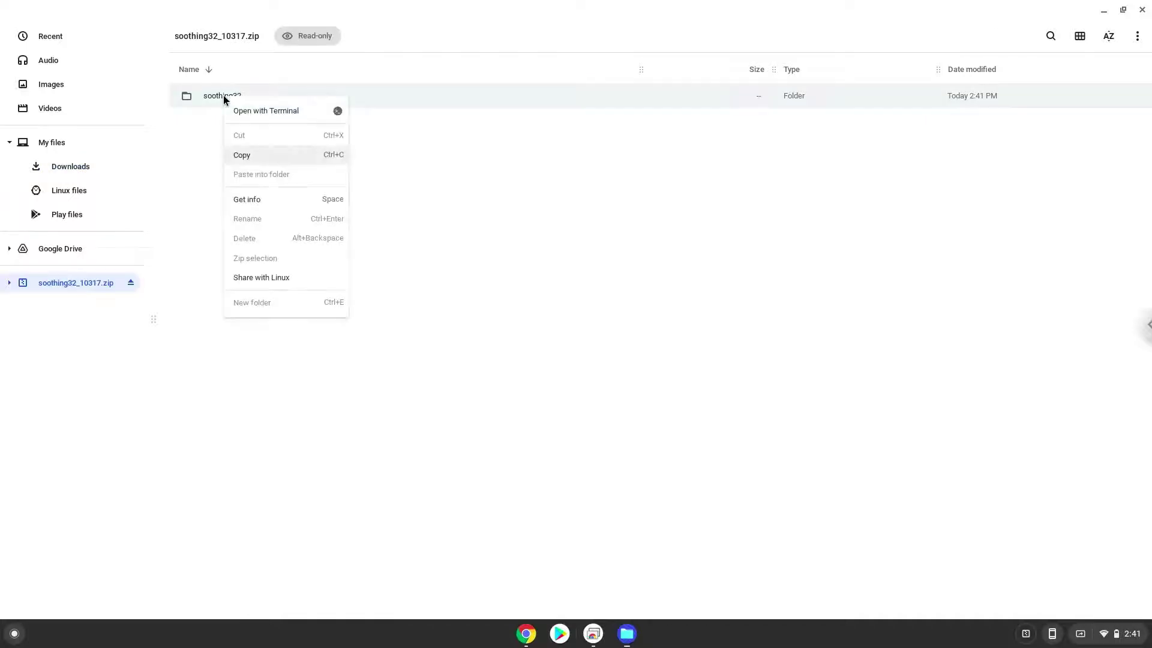
pyautogui.click(241, 153)
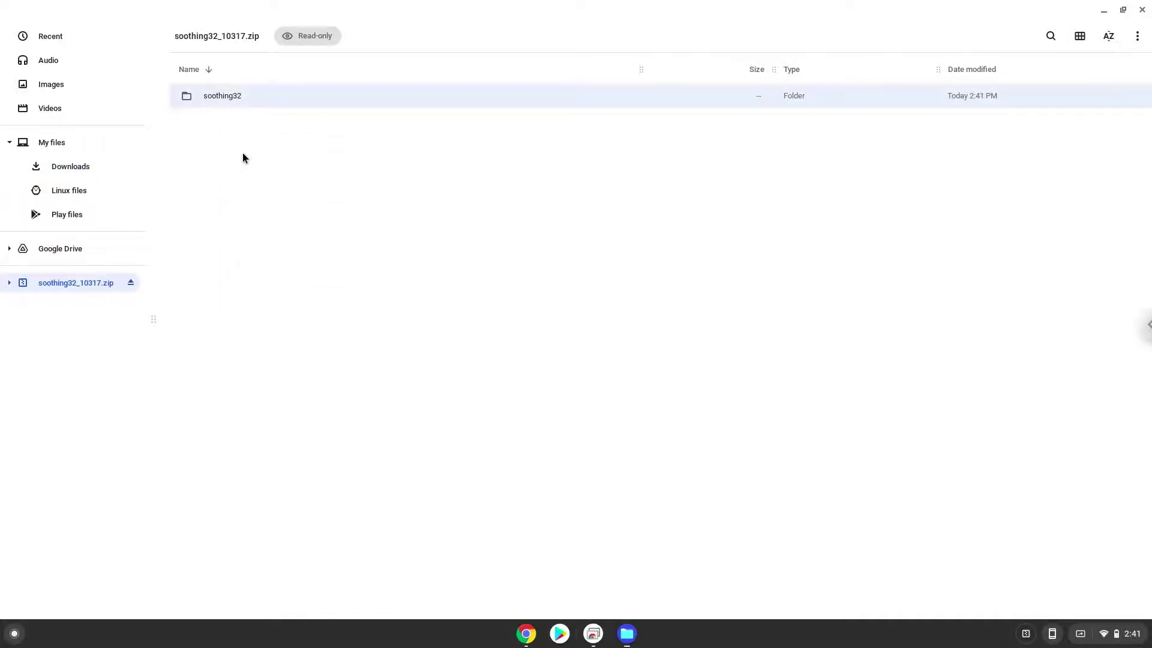
# Go to Linux files and turn on Show hidden files.
pyautogui.click(69, 190)
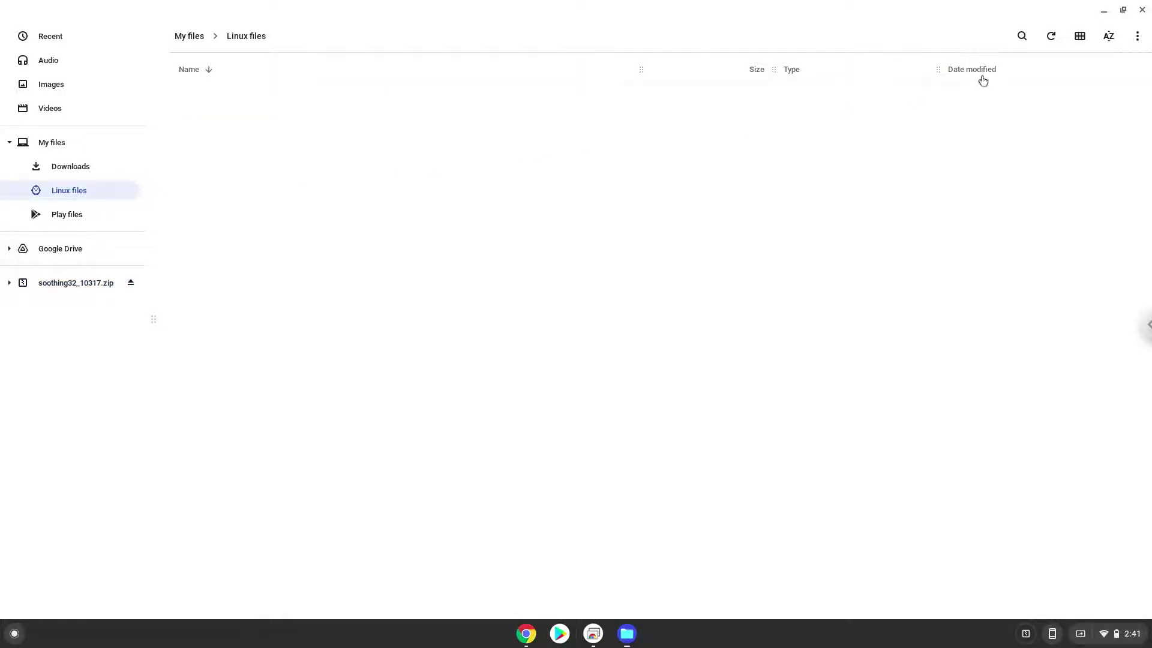
pyautogui.click(1139, 37)
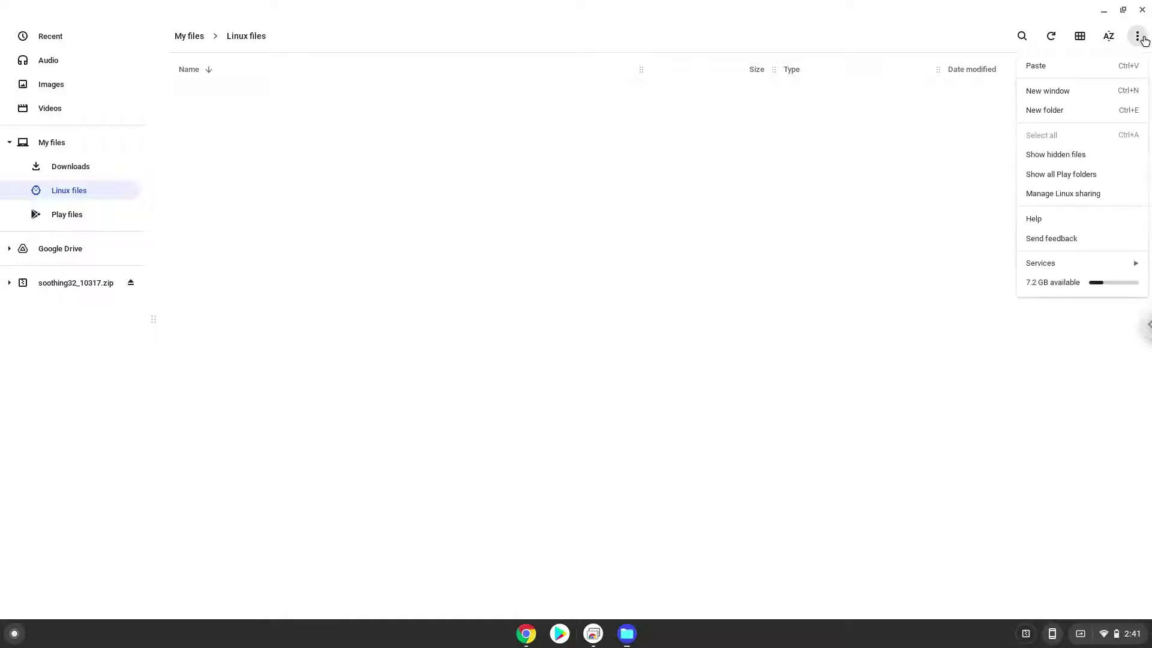
pyautogui.click(1081, 154)
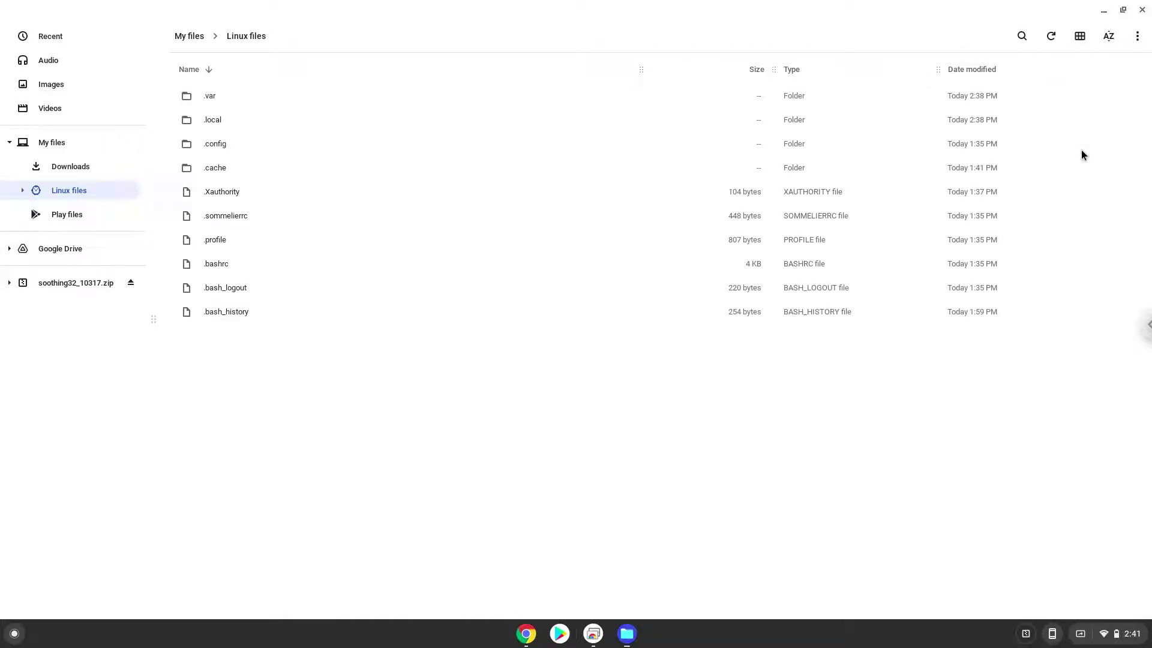
# Navigate through .var, app and net.minetest.Minetest into the .minetest folder.
pyautogui.doubleClick(212, 96)
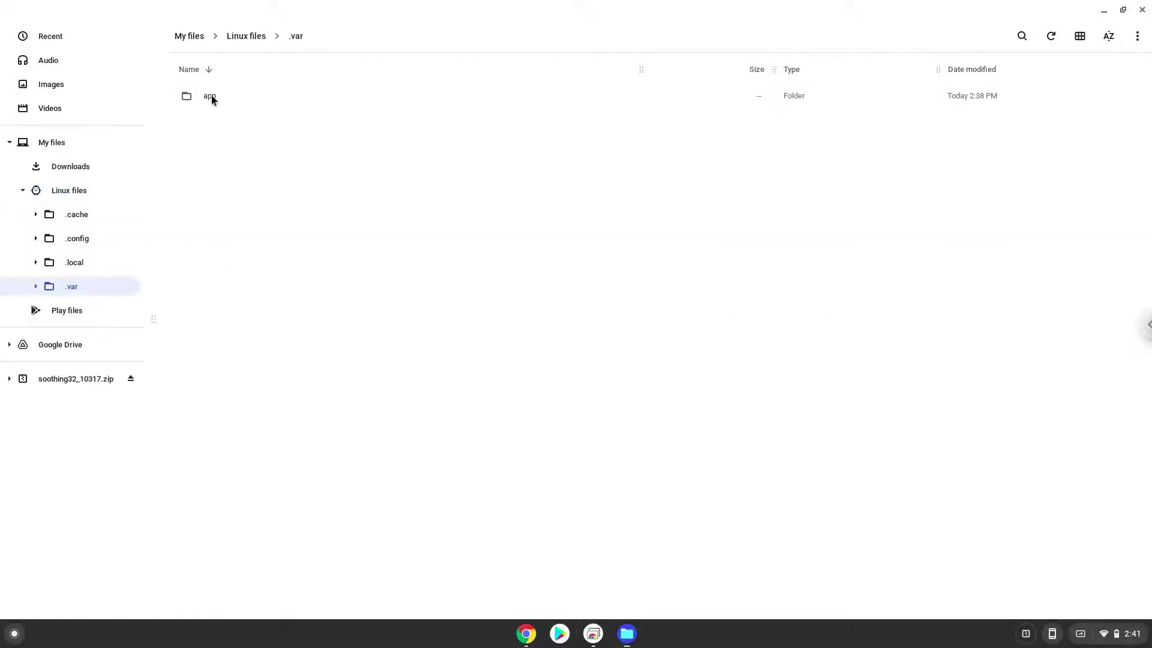
pyautogui.doubleClick(212, 96)
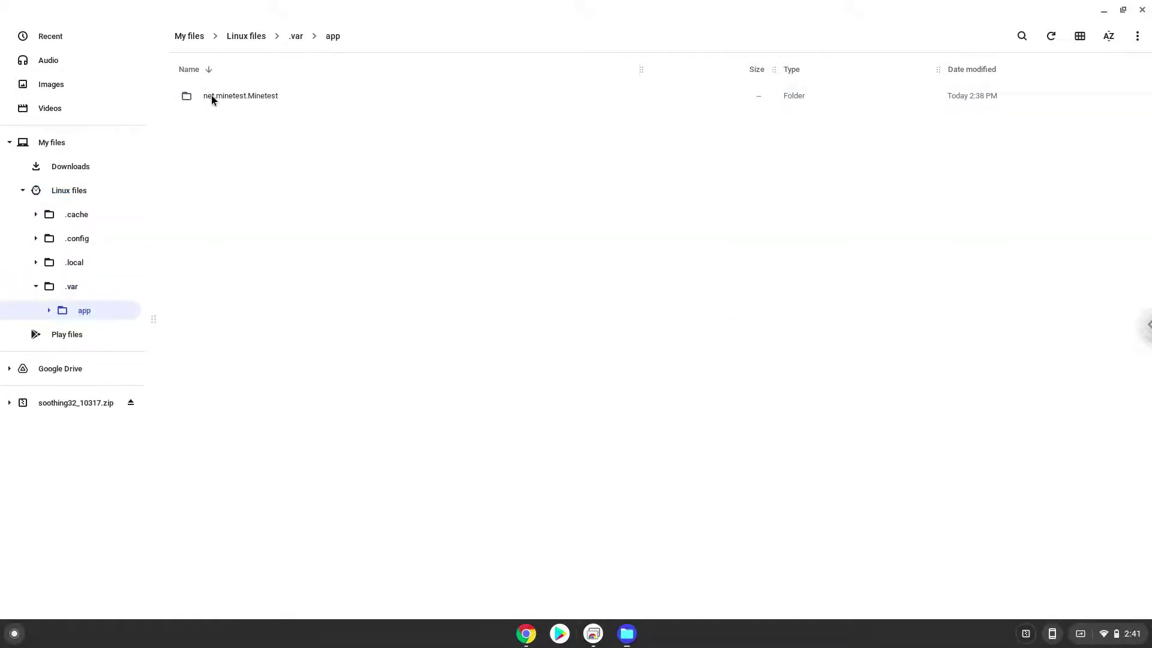
pyautogui.doubleClick(211, 95)
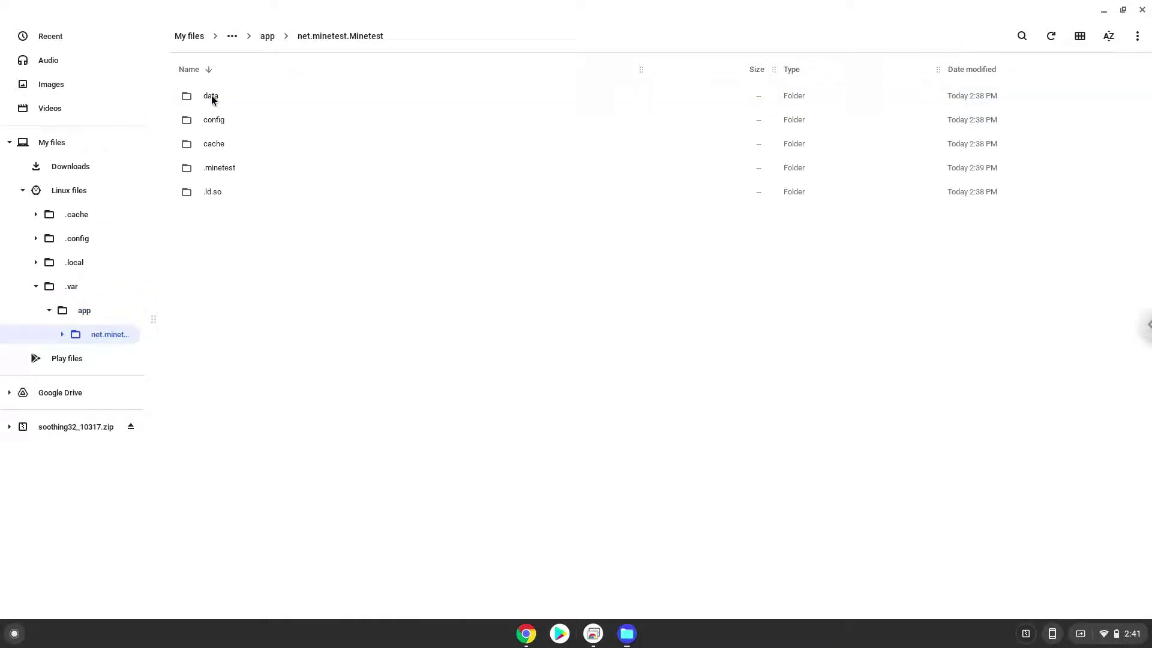
pyautogui.click(216, 167)
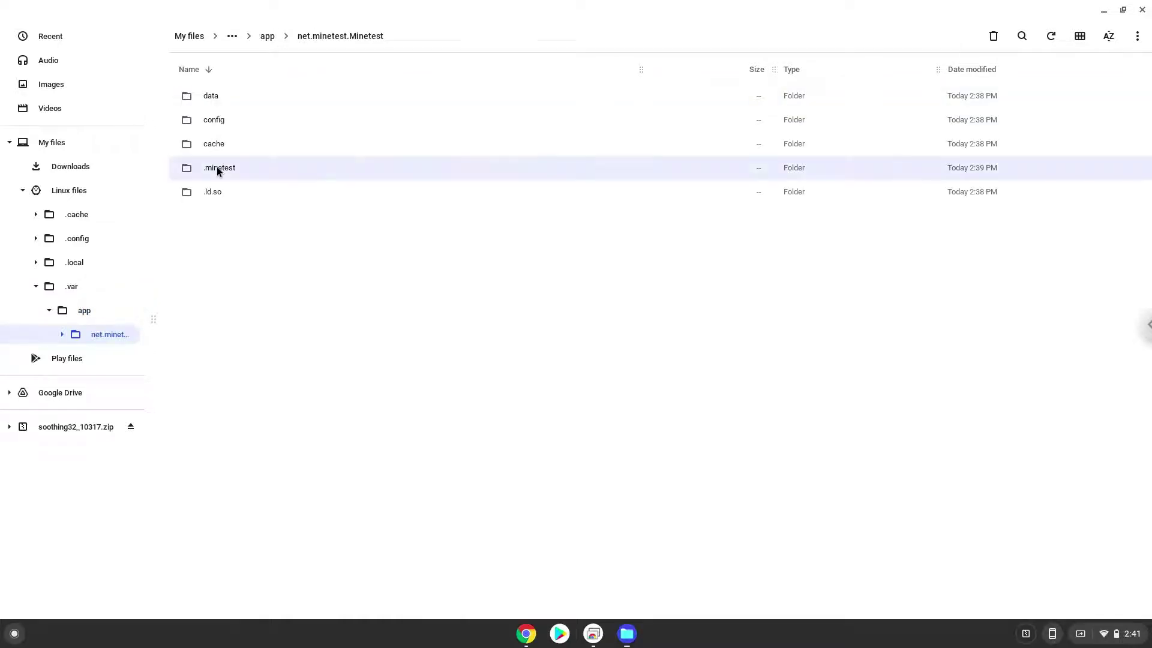
pyautogui.doubleClick(216, 166)
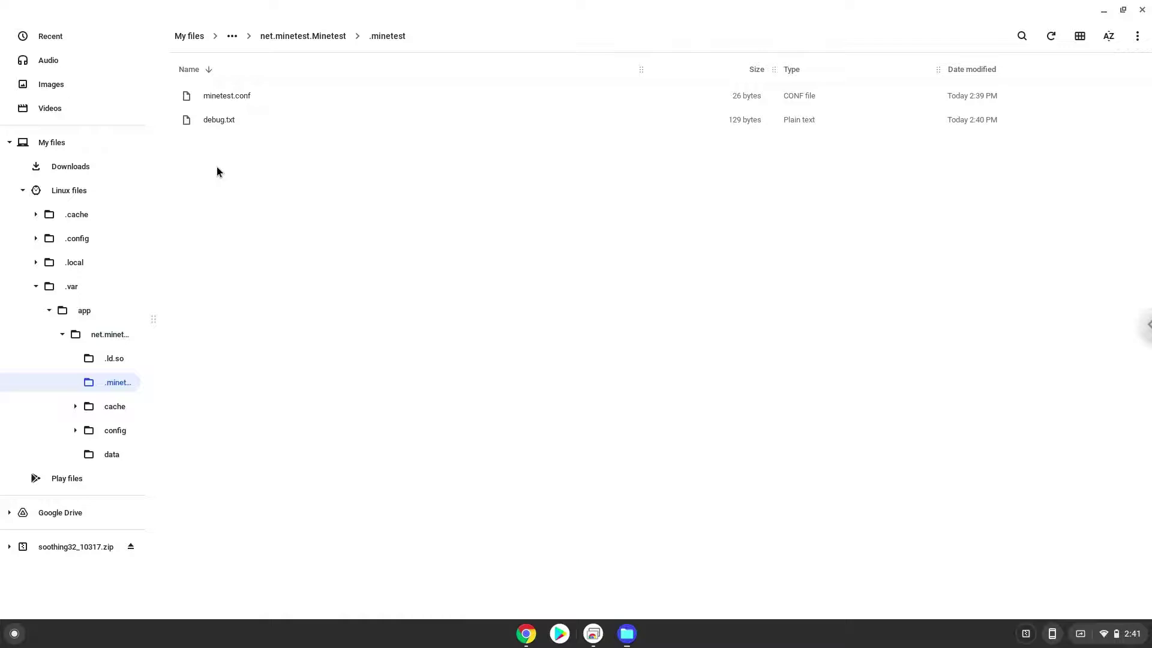
# Create a new folder named textures inside .minetest.
pyautogui.rightClick(217, 167)
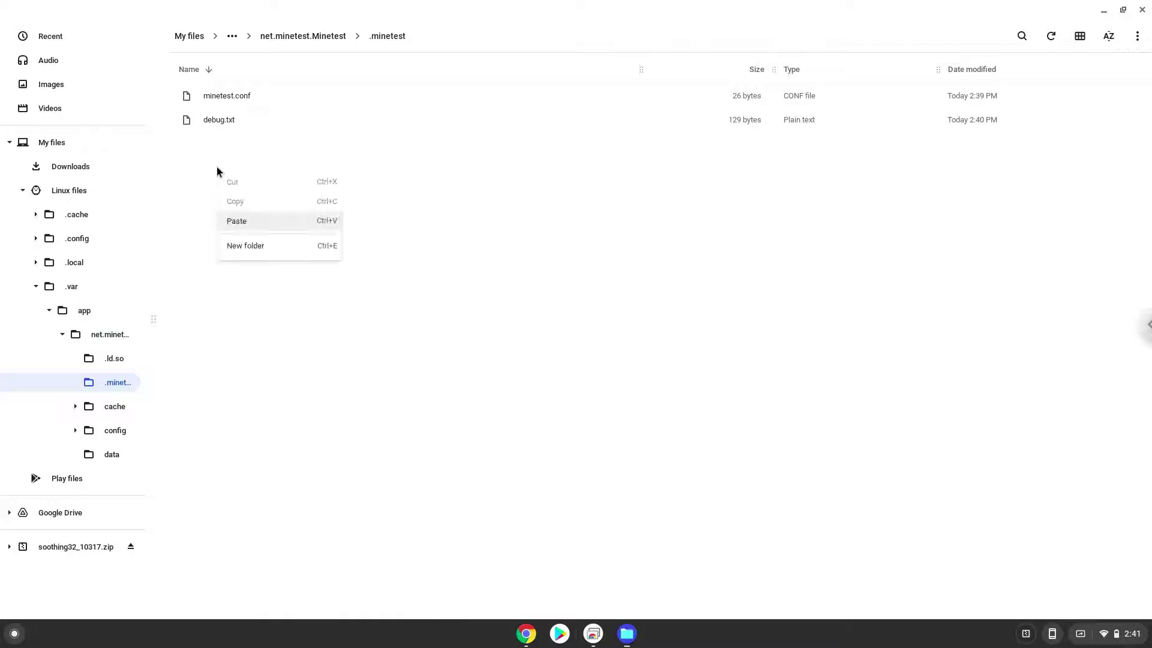
pyautogui.click(240, 245)
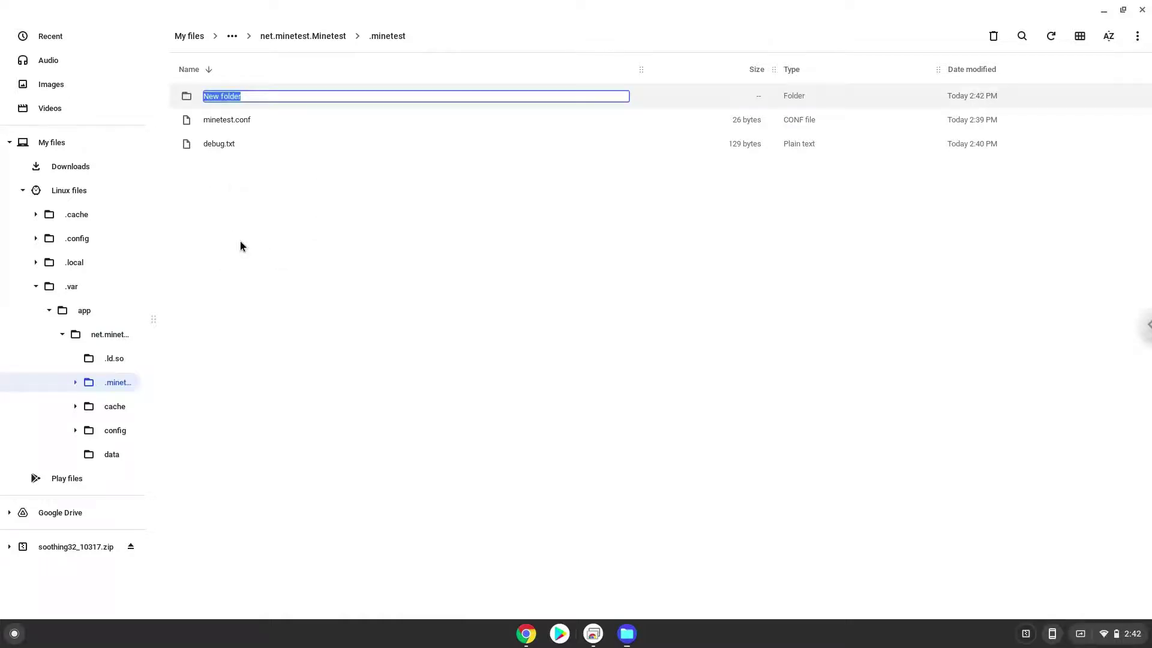
pyautogui.write('textures')
pyautogui.press('Return')
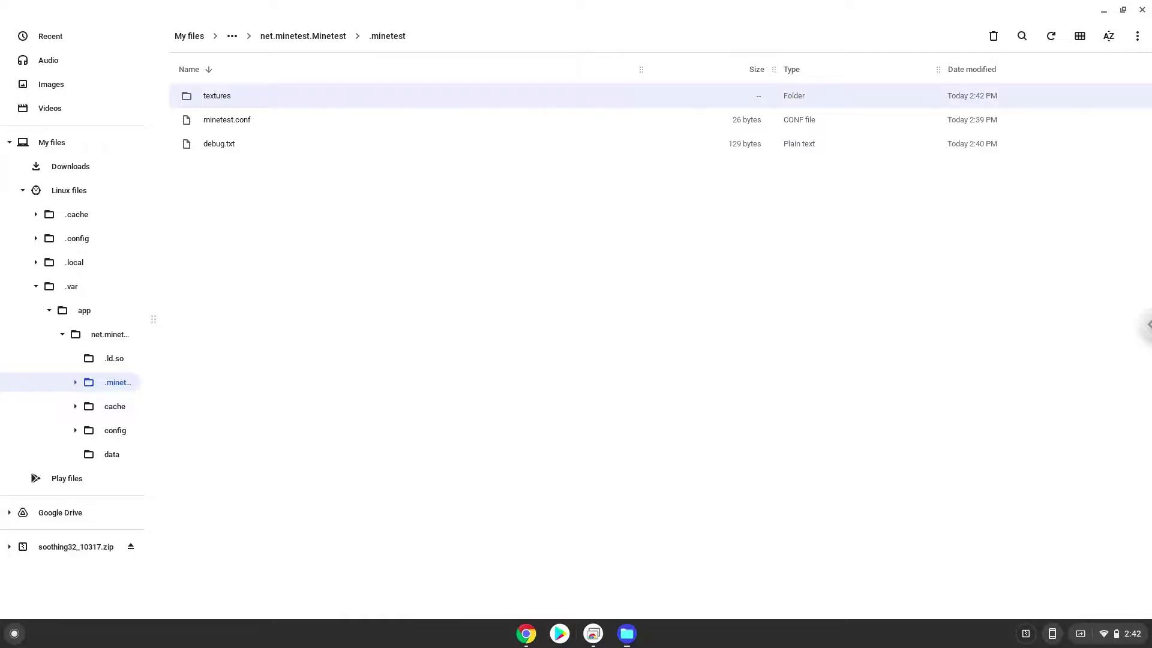
# Paste the copied soothing32 folder into the textures folder.
pyautogui.doubleClick(207, 97)
pyautogui.rightClick(207, 97)
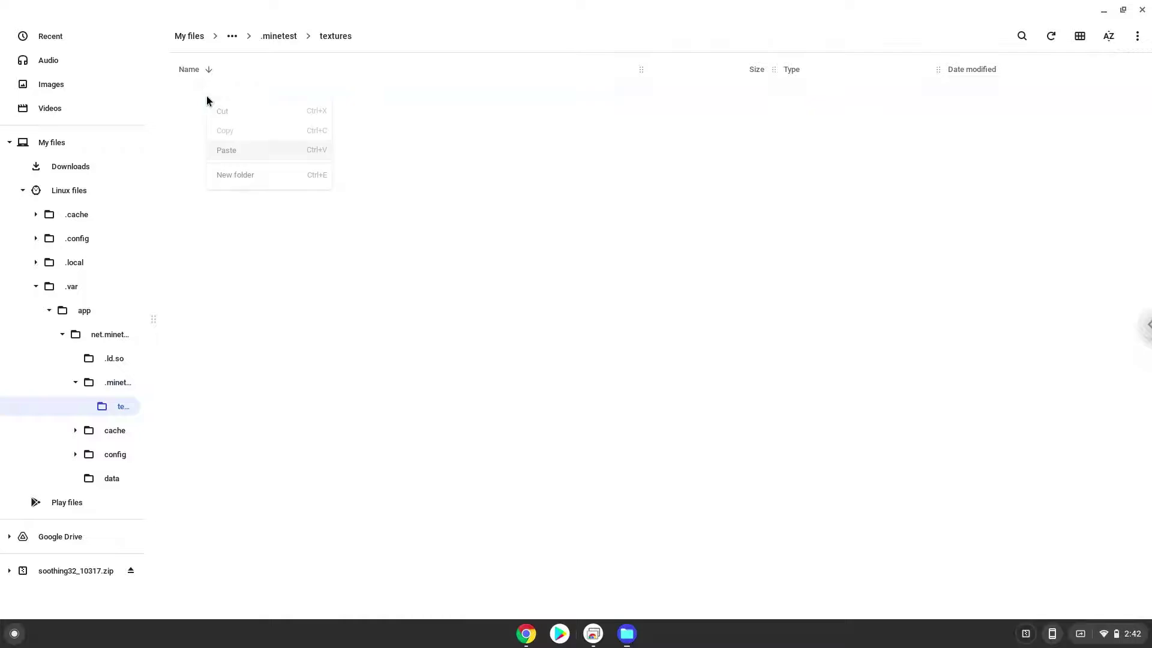
pyautogui.click(231, 151)
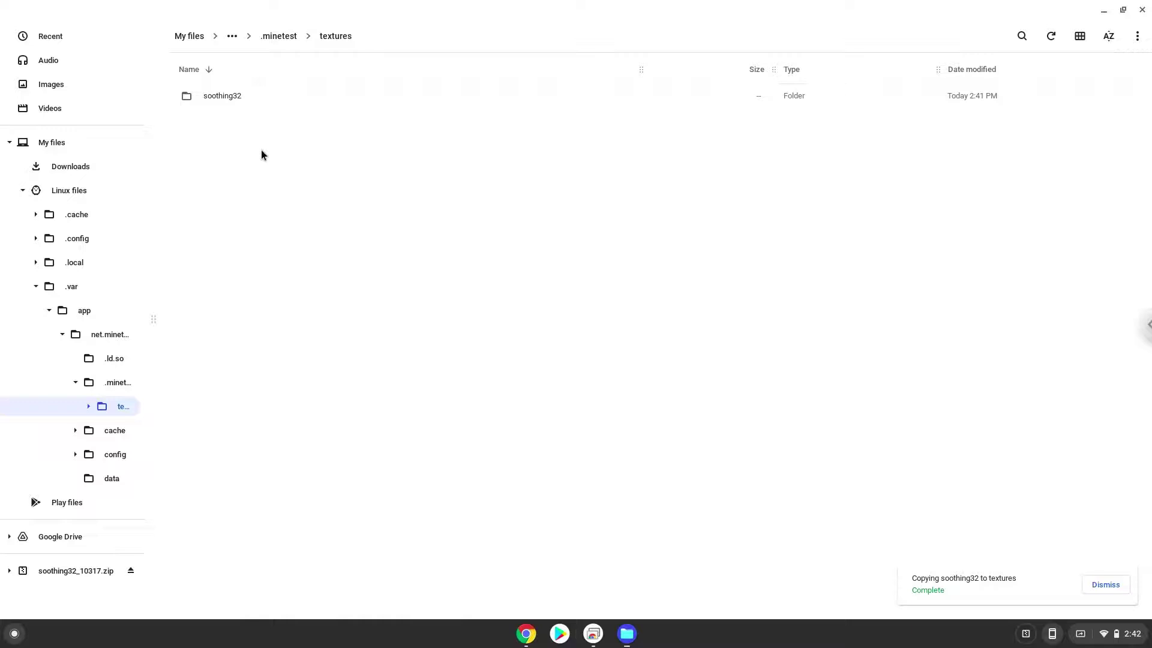
# Close Files and the ContentDB page, then launch Minetest from the app launcher.
pyautogui.click(1141, 10)
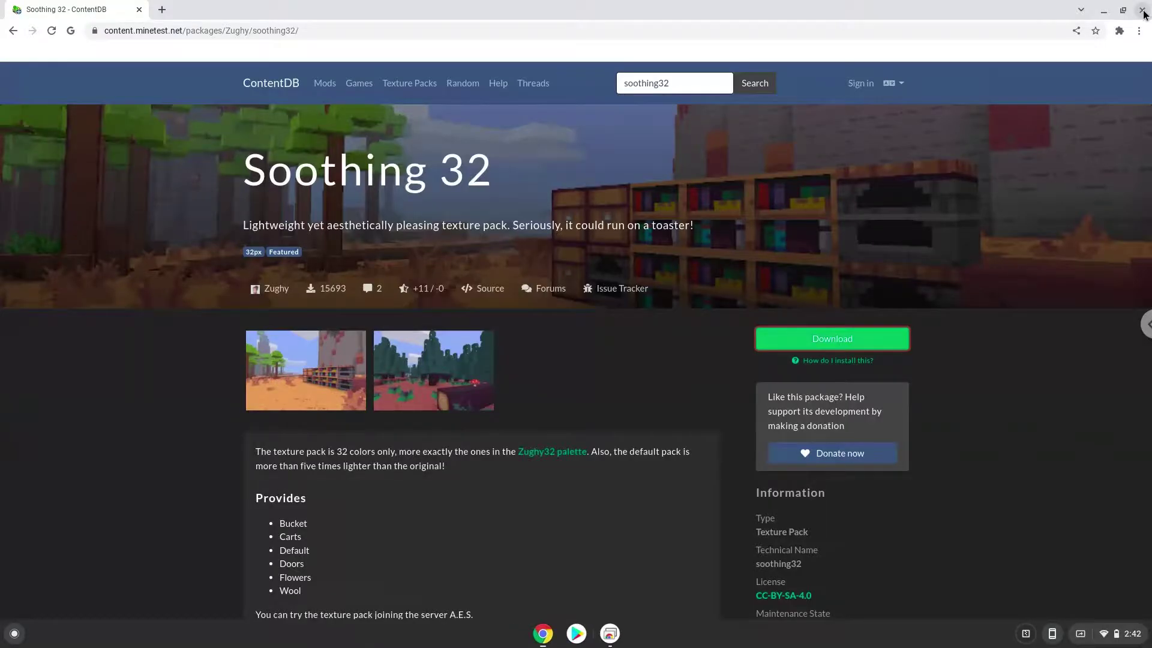
pyautogui.click(1143, 11)
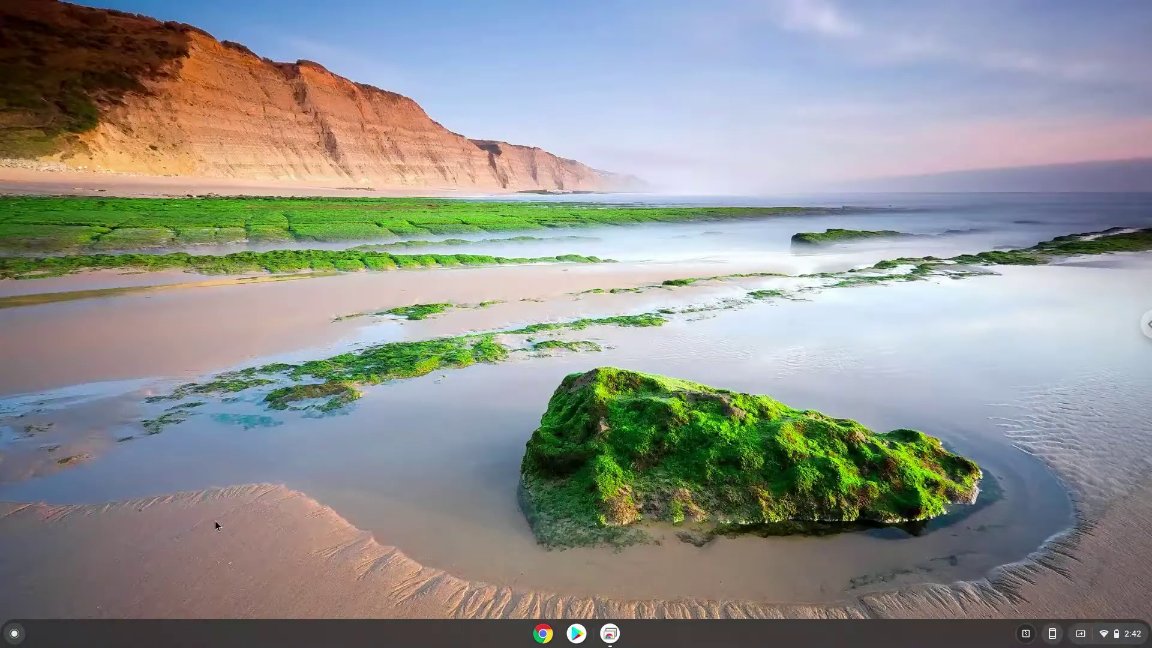
pyautogui.click(14, 634)
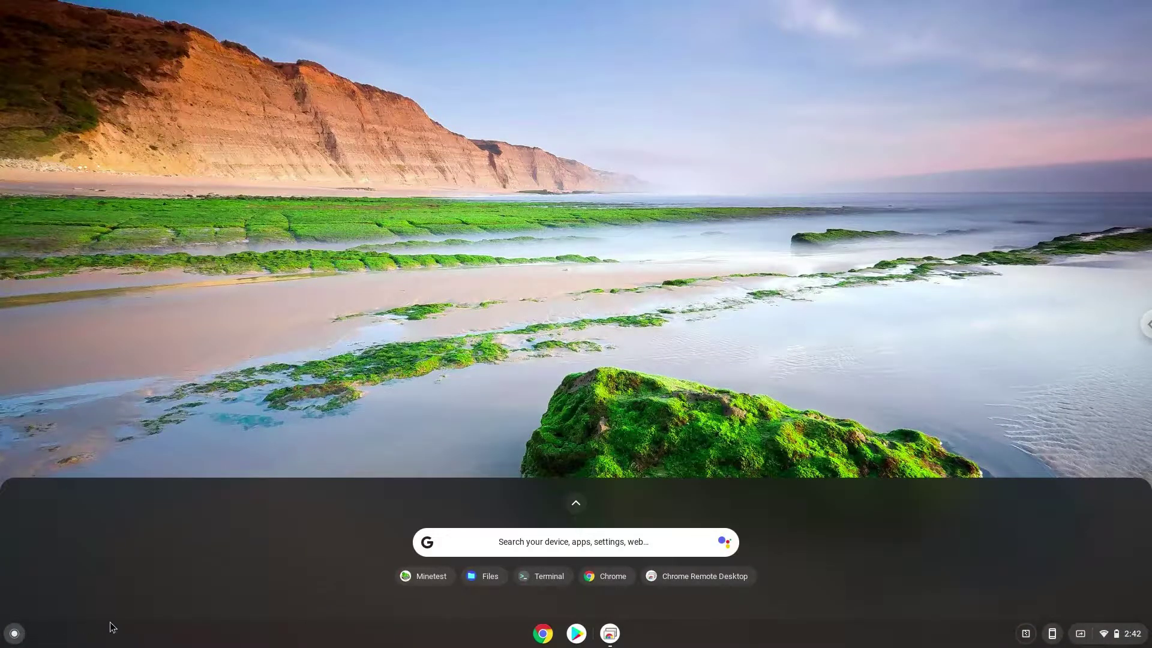
pyautogui.click(445, 582)
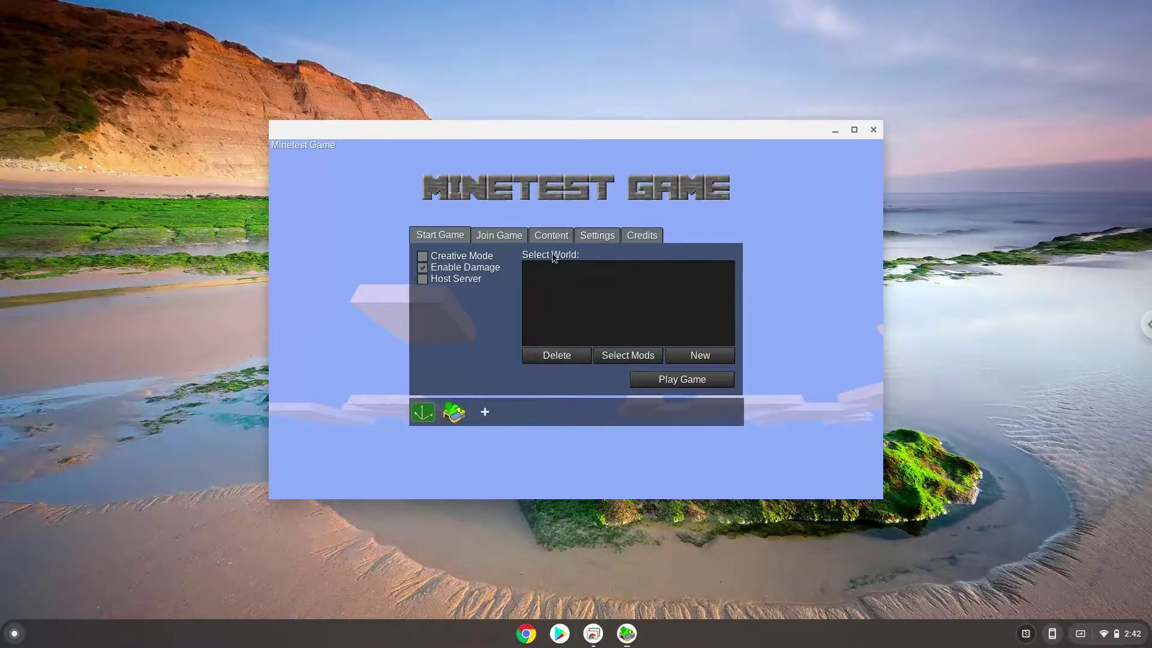
# Enable soothing32 as the texture pack on the Content tab.
pyautogui.click(551, 236)
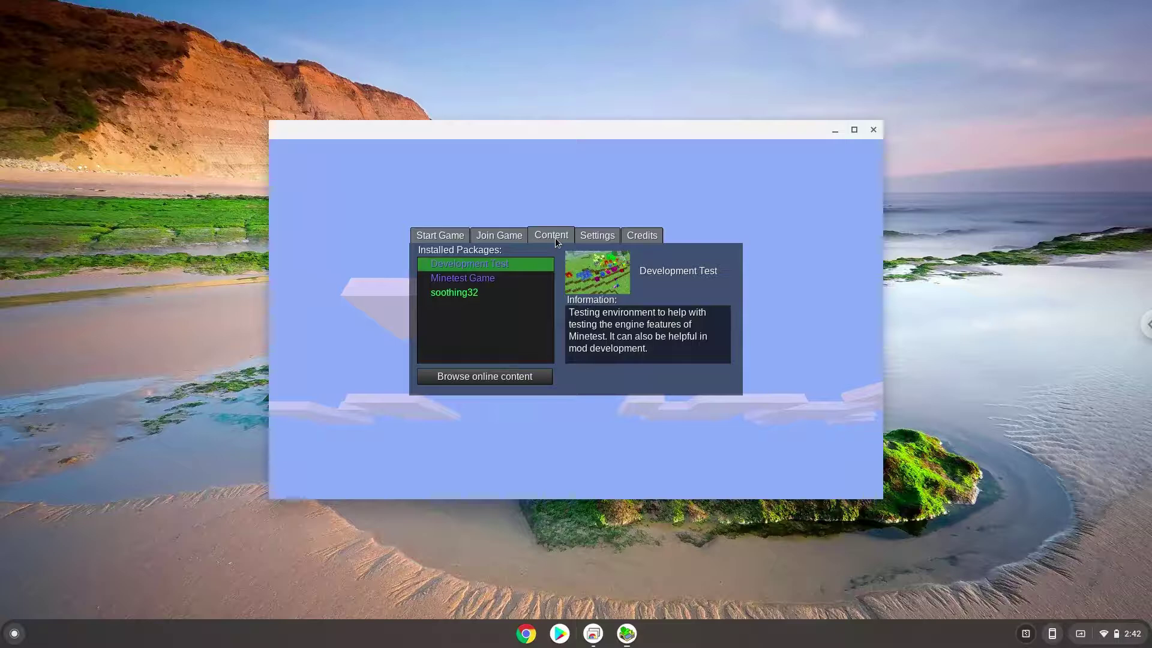
pyautogui.click(477, 293)
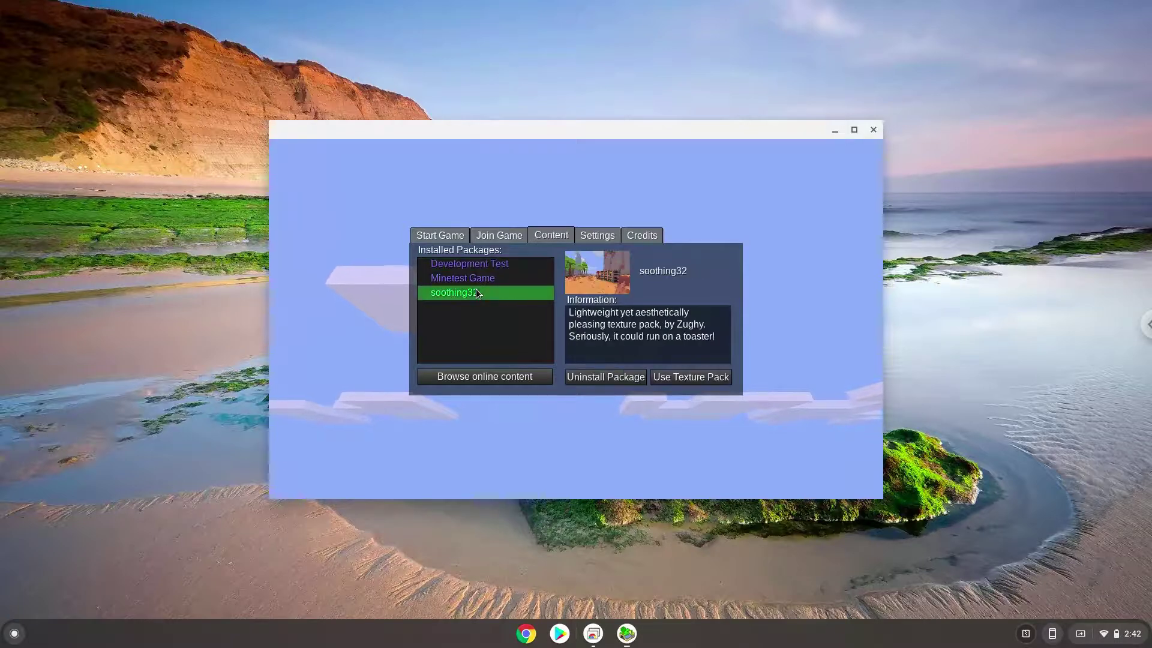
pyautogui.click(670, 381)
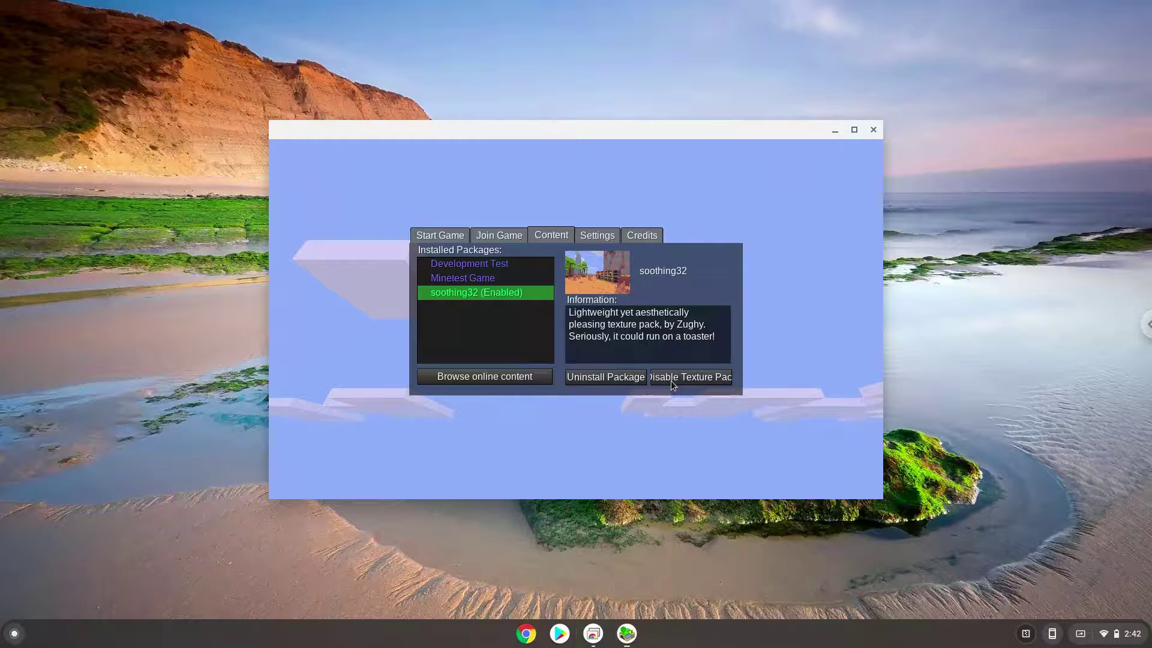
# Create a new world named 1 from the Start Game tab.
pyautogui.click(440, 236)
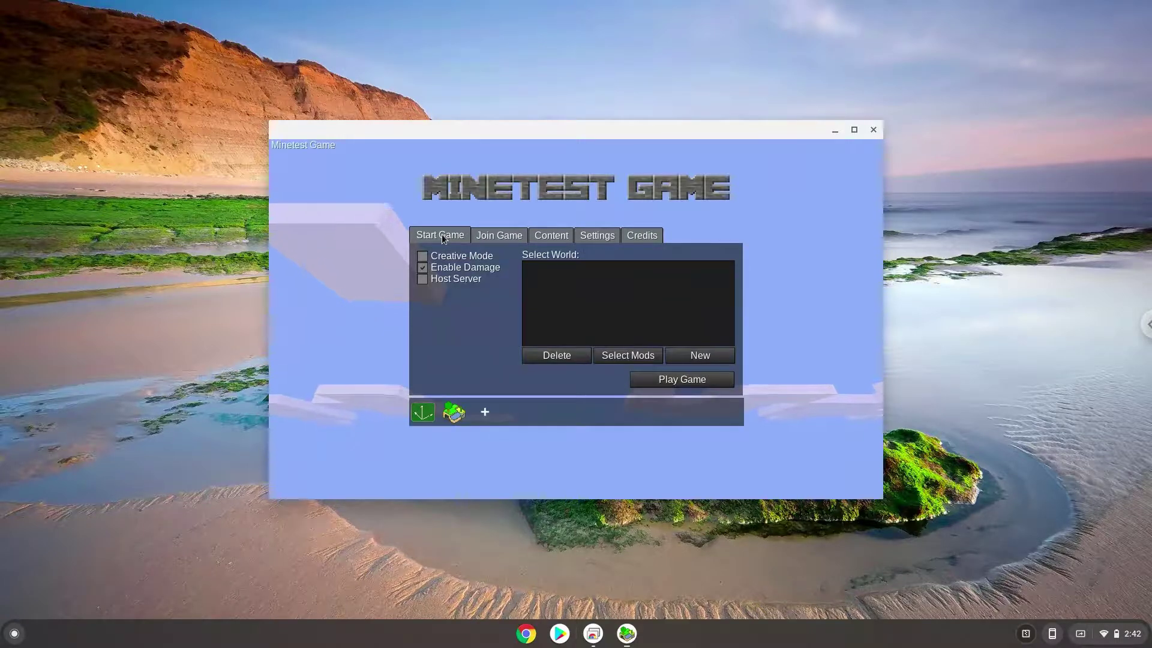
pyautogui.click(681, 358)
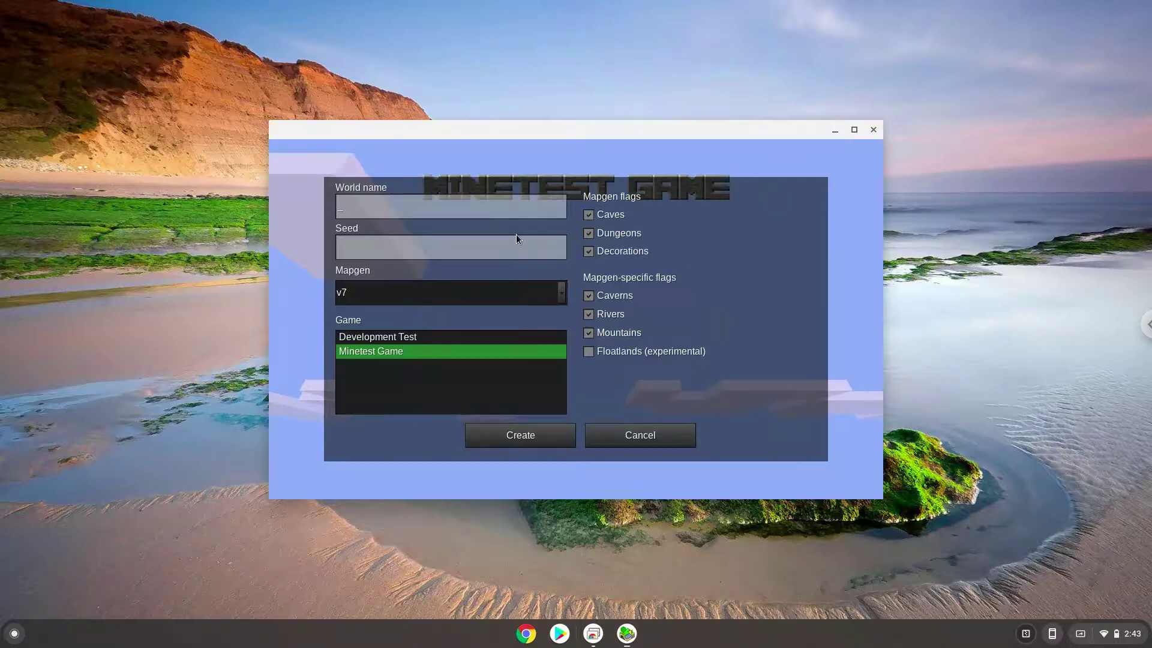
pyautogui.write('t')
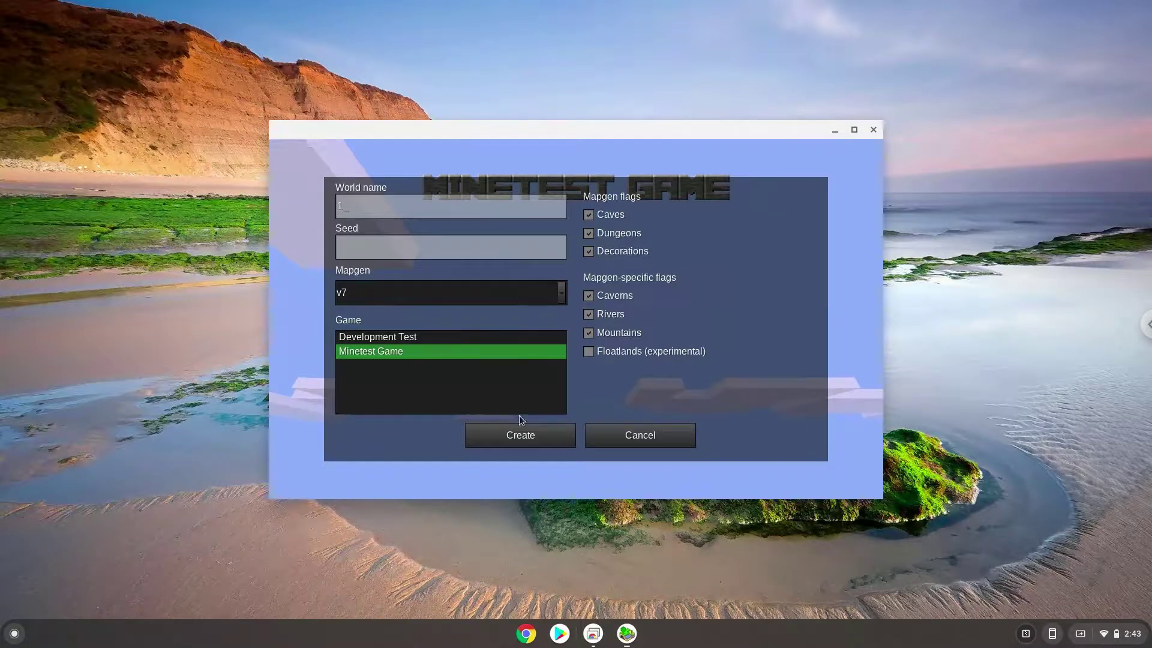
pyautogui.click(517, 432)
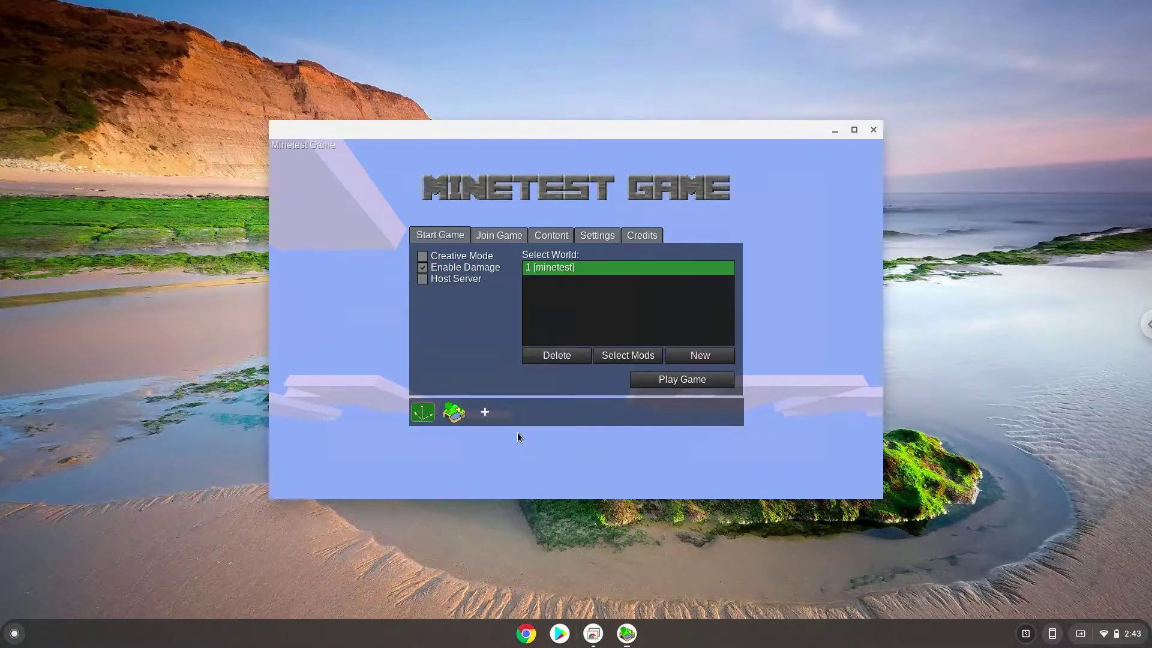
# Play world 1 and walk across the beach into the water toward the island.
pyautogui.click(648, 383)
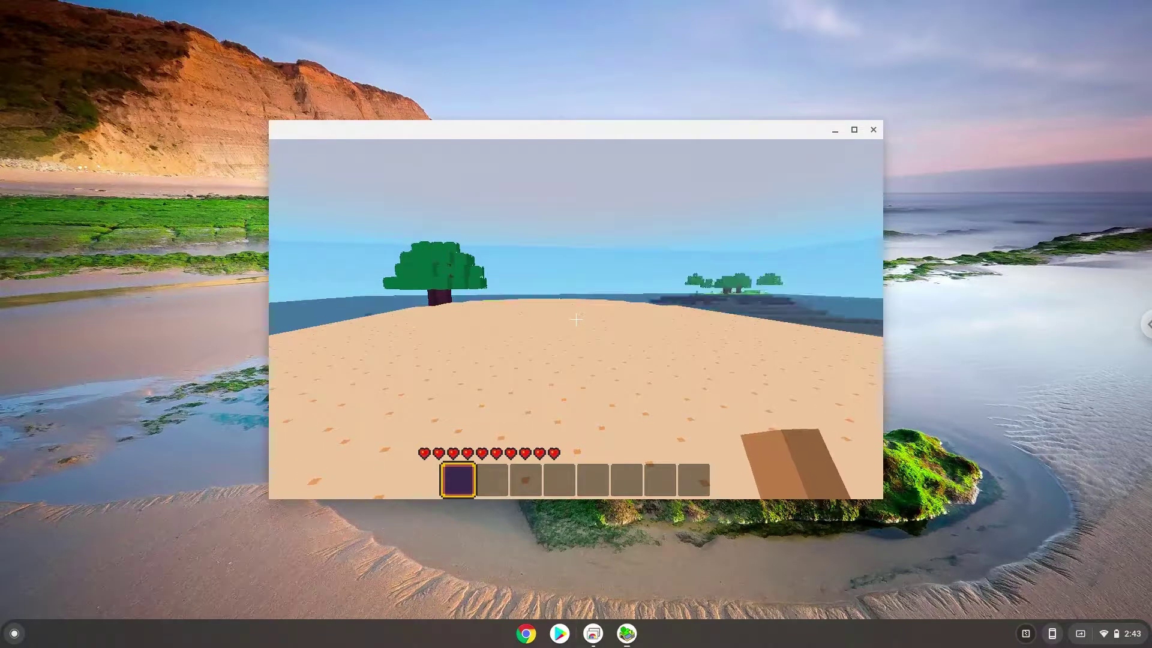
pyautogui.press('w')
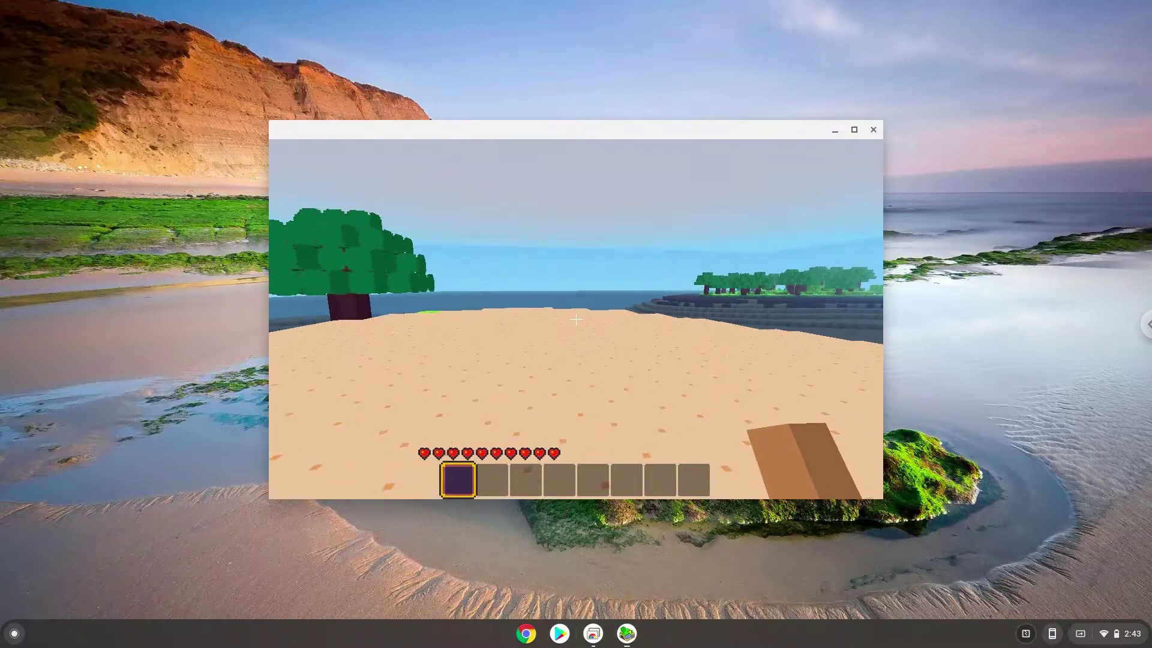
pyautogui.press('w')
pyautogui.press('w')
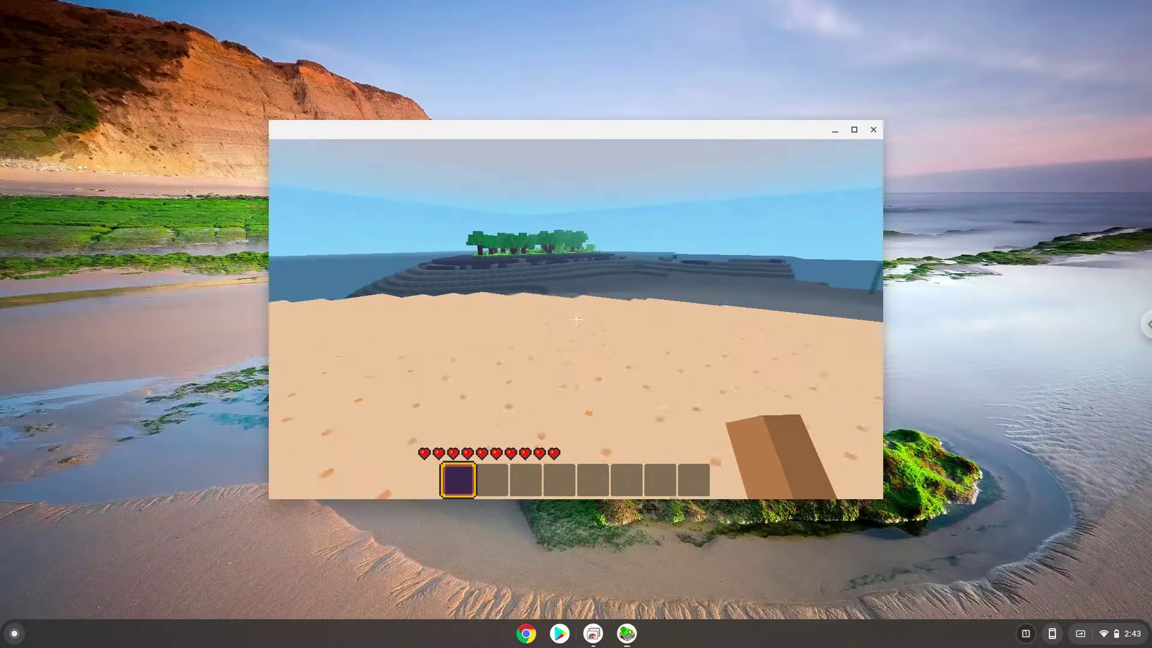
pyautogui.press('w')
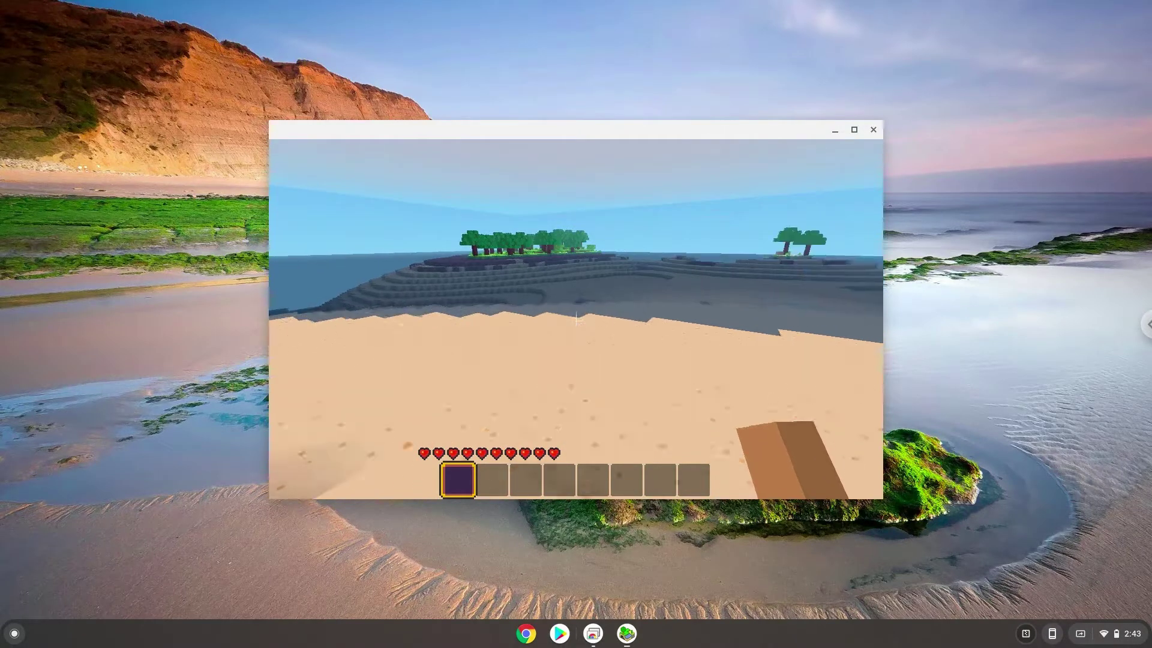
pyautogui.press('w')
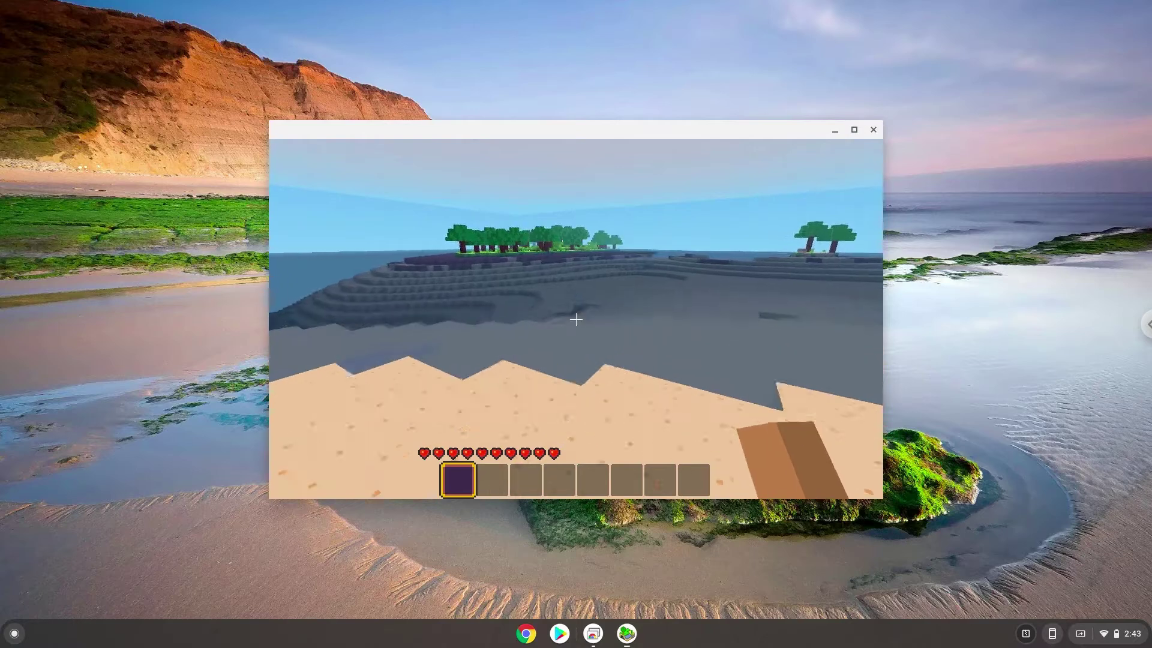
pyautogui.press('w')
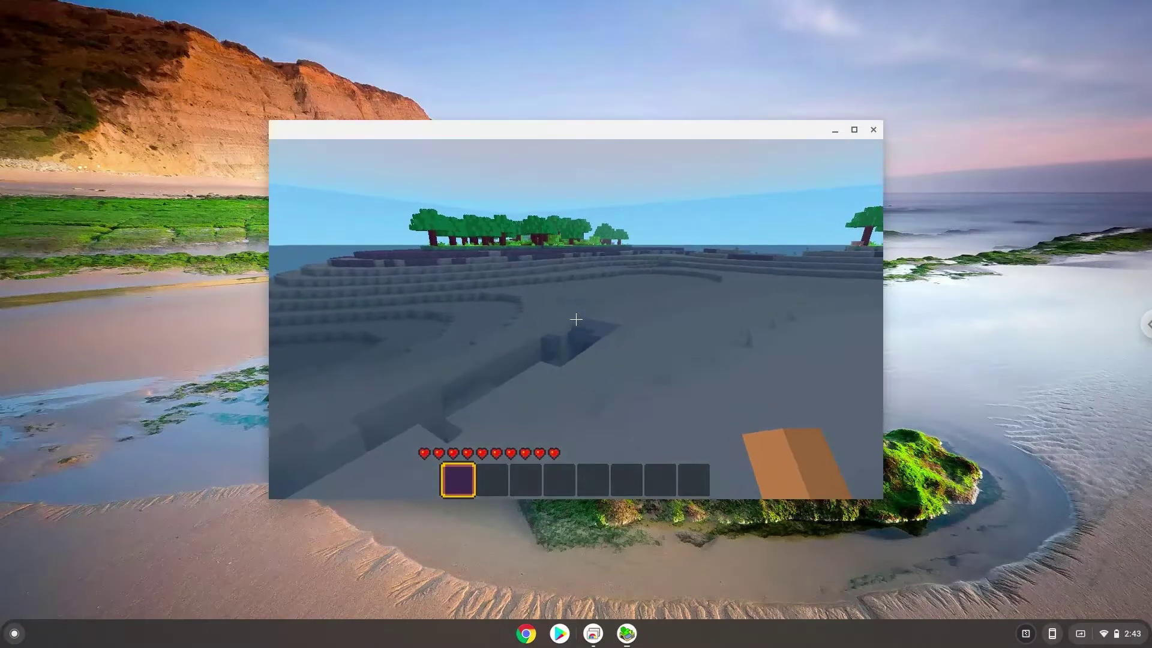
pyautogui.press('w')
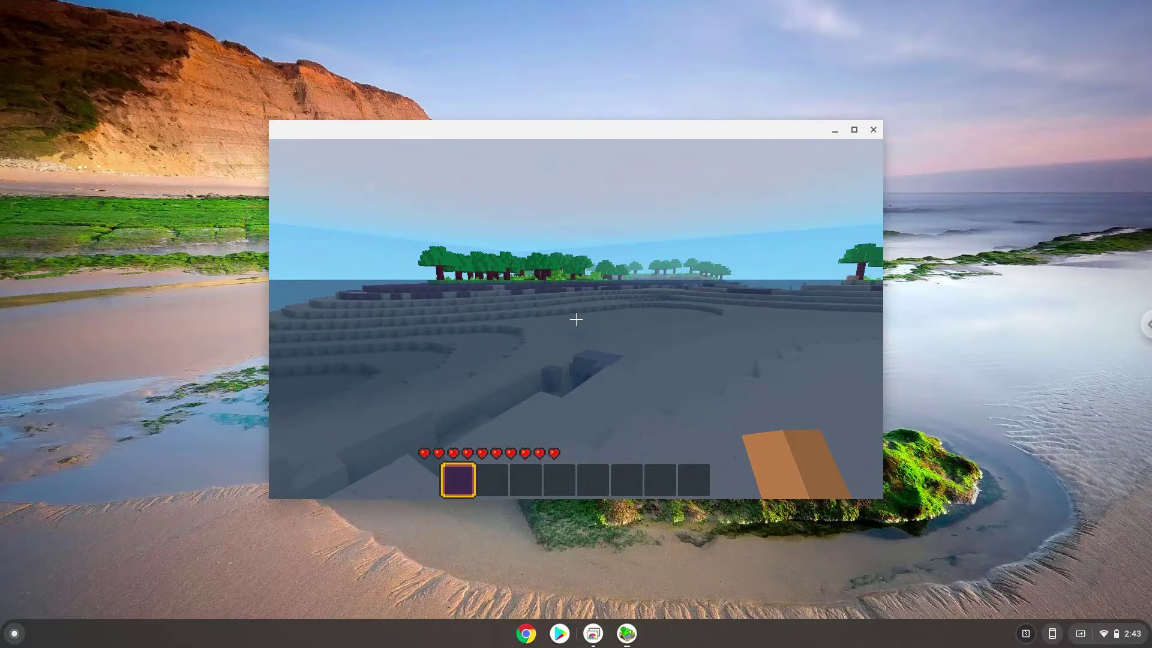